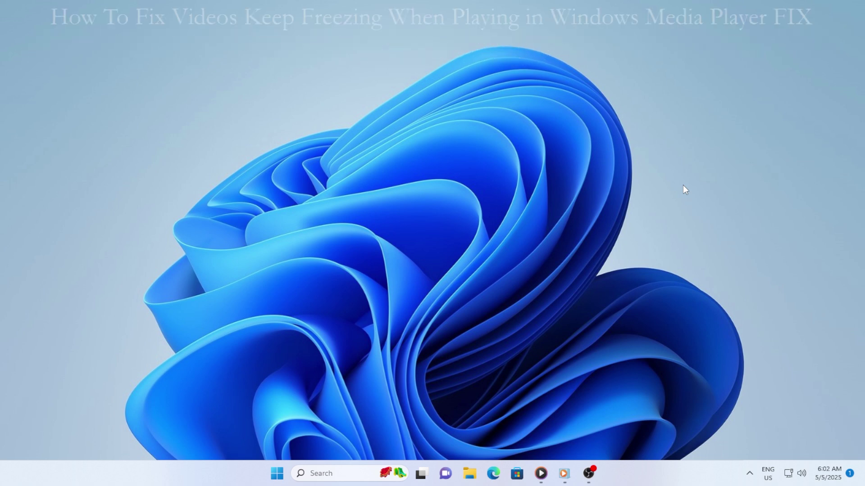
Open Windows Media Player.
click(564, 473)
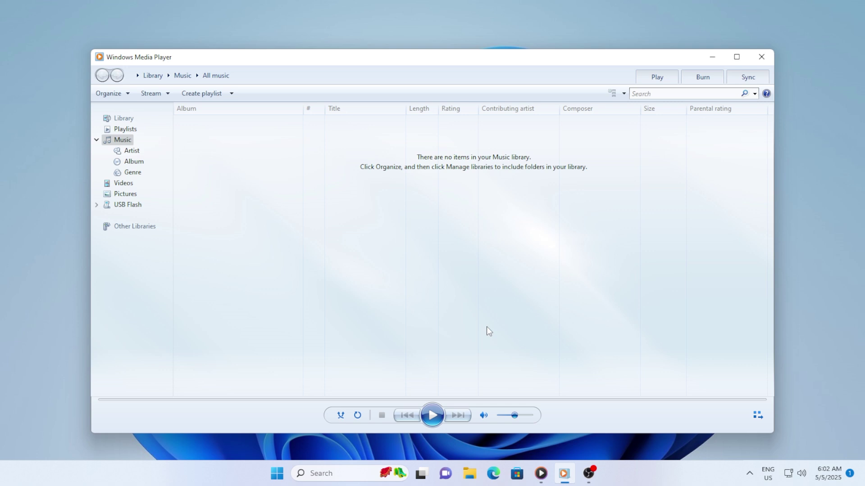
click(286, 475)
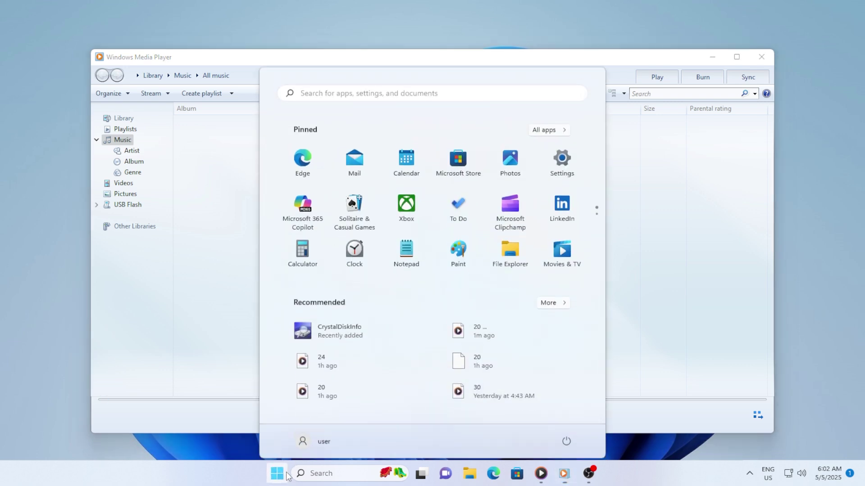
text(ed)
click(320, 165)
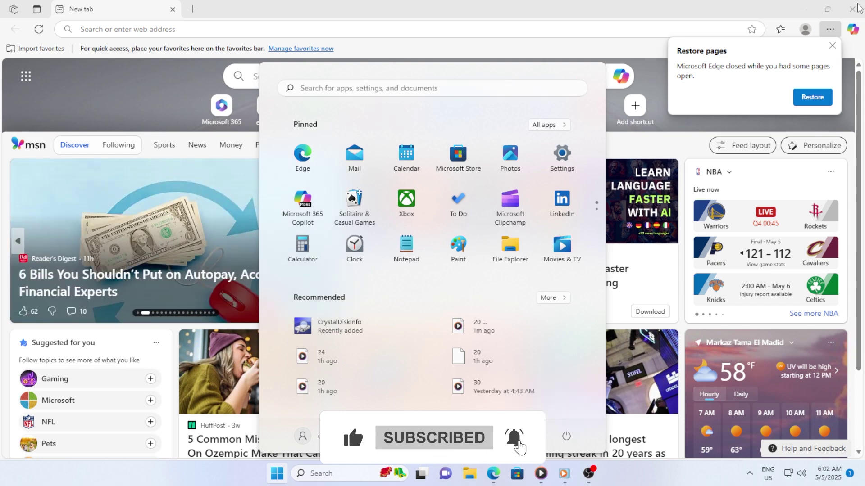
key(Escape)
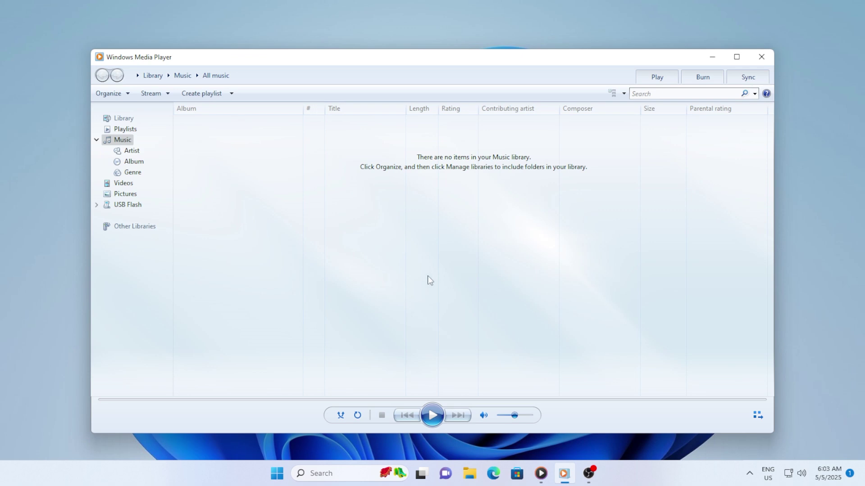
Move the Windows Media Player window slightly up and to the right on the desktop.
drag(410, 76, 437, 46)
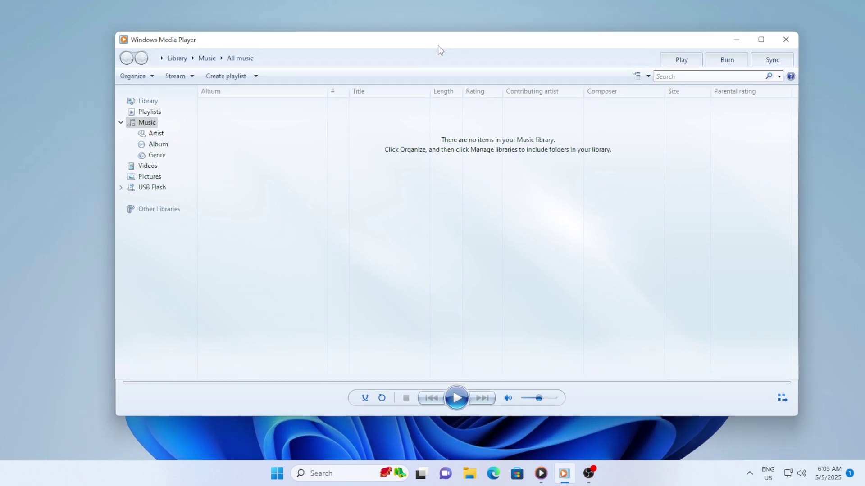
right_click(57, 217)
click(107, 265)
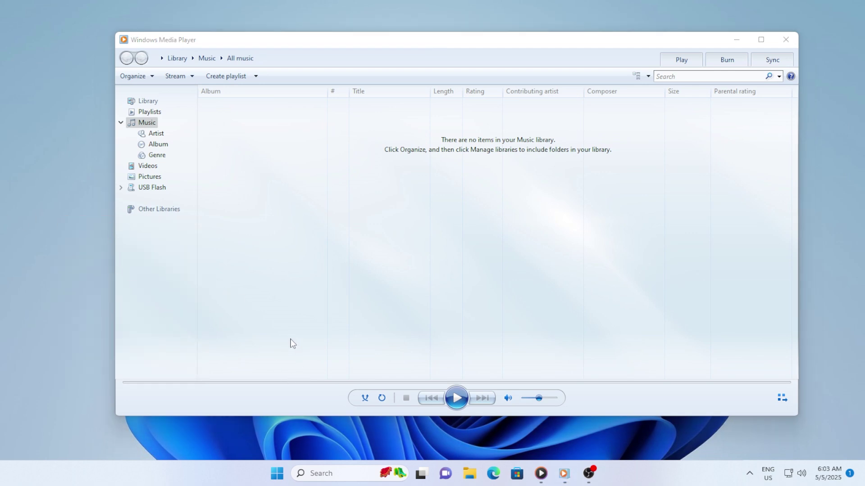
Switch to Microsoft Edge and search the web for "k light codec pack".
click(277, 474)
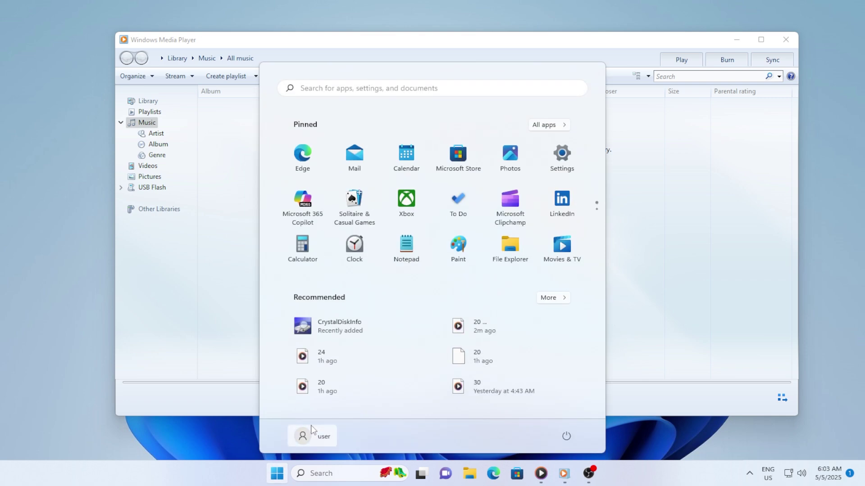
click(318, 169)
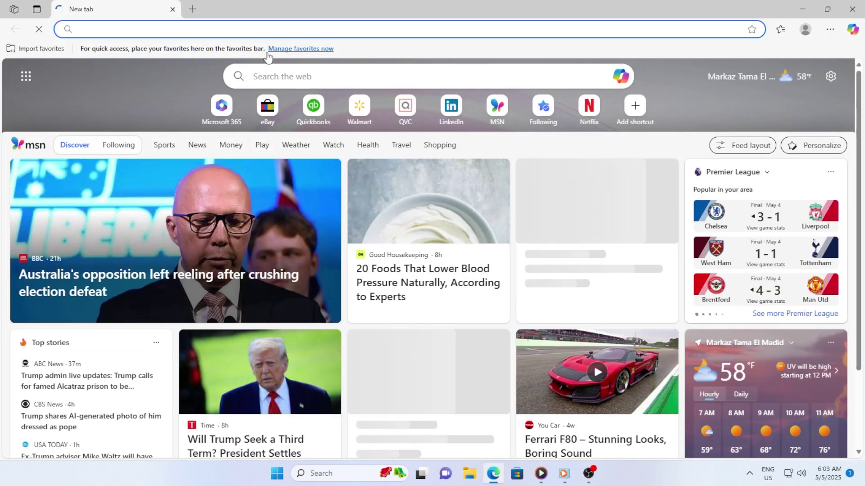
click(257, 34)
text(kl)
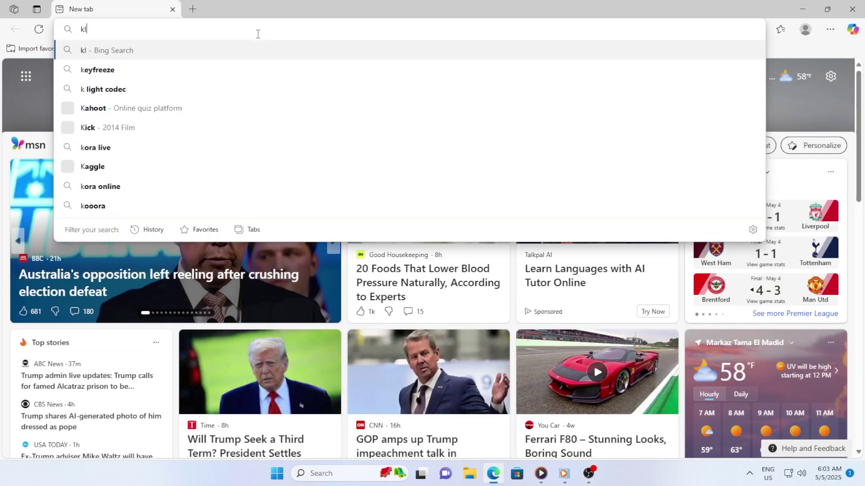
key(BackSpace)
key(BackSpace)
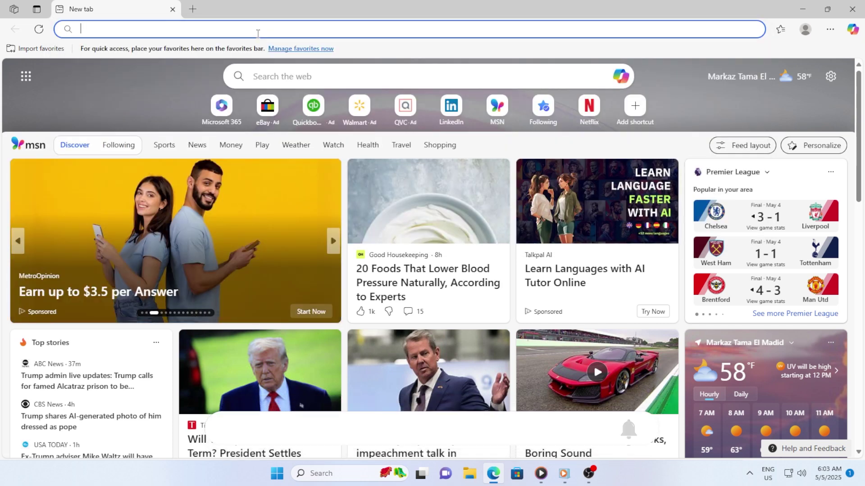
text(k light codec pack)
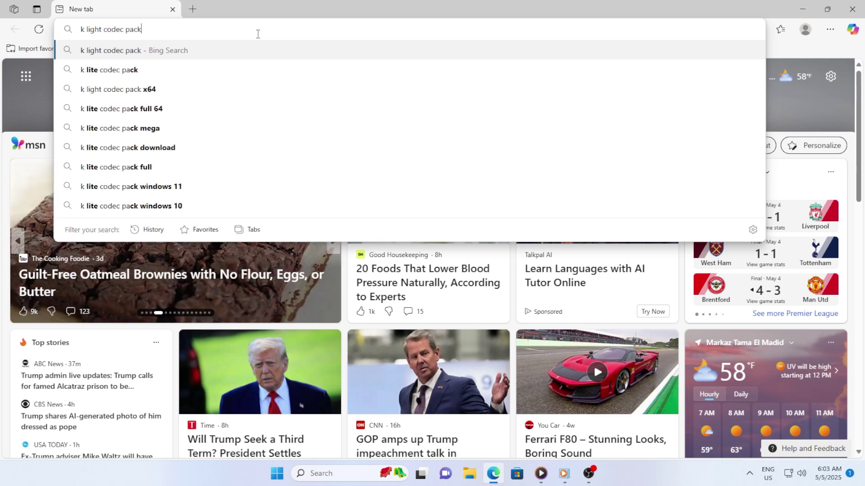
key(Return)
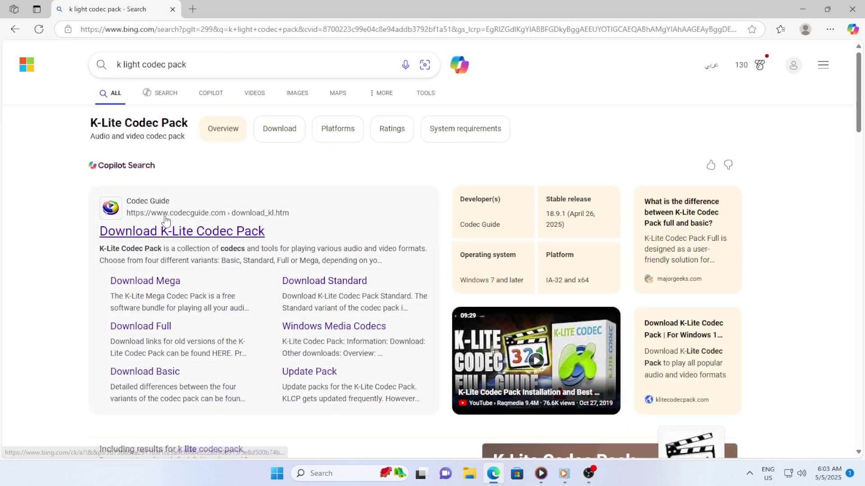
Look through the K-Lite Codec Pack search results for a download source and close the browser.
scroll(77, 214, down, 2)
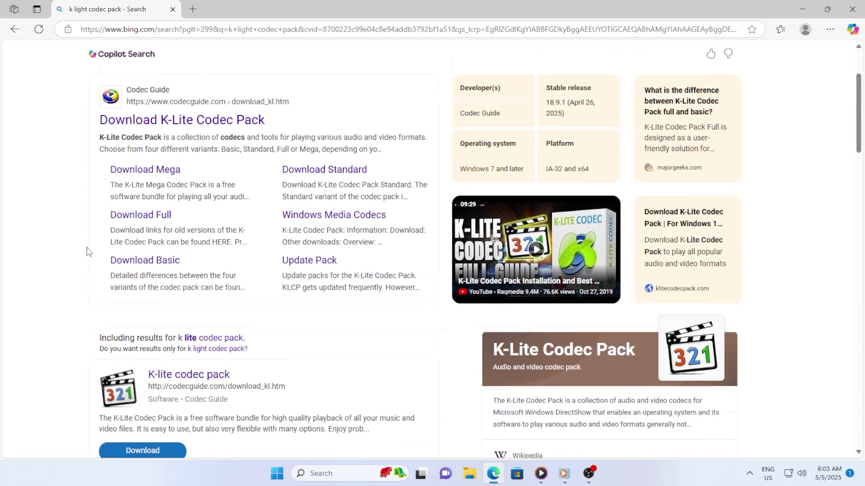
scroll(80, 226, down, 4)
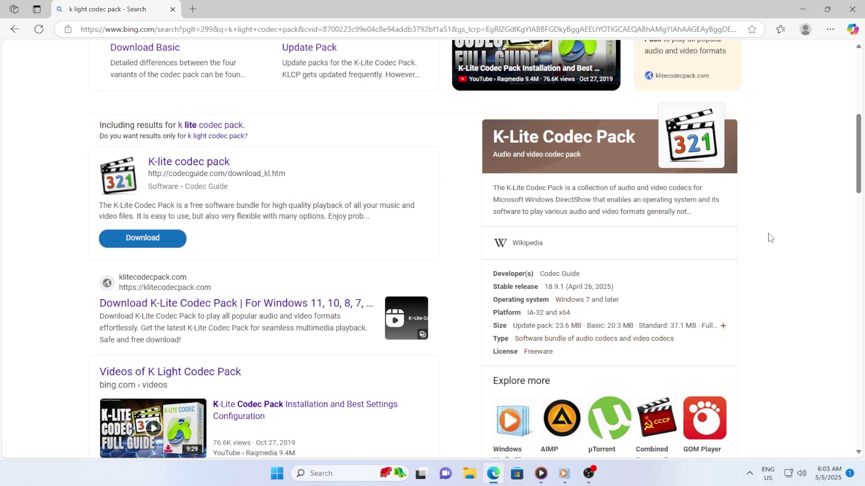
click(852, 10)
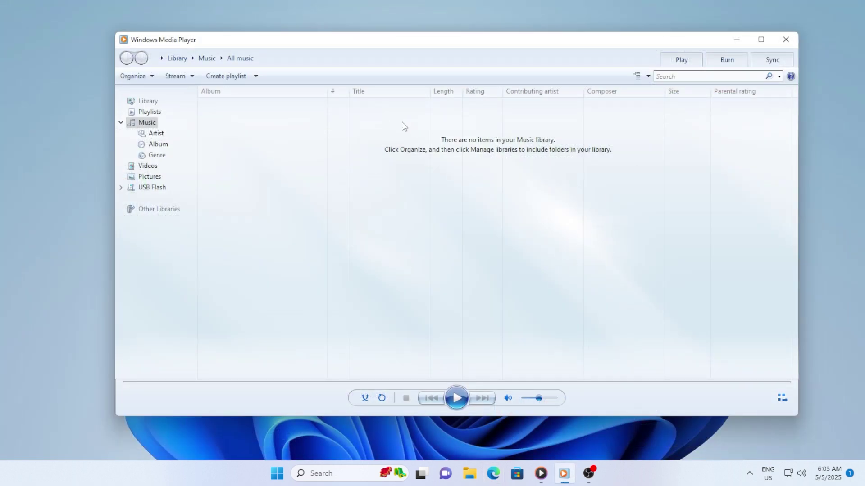
Turn off DirectX Video Acceleration for WMV files in the player's performance options and save the change.
click(151, 76)
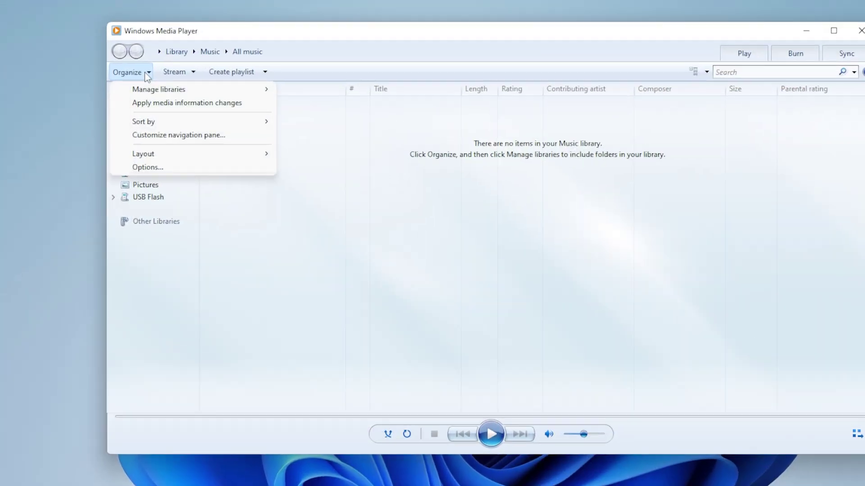
click(156, 193)
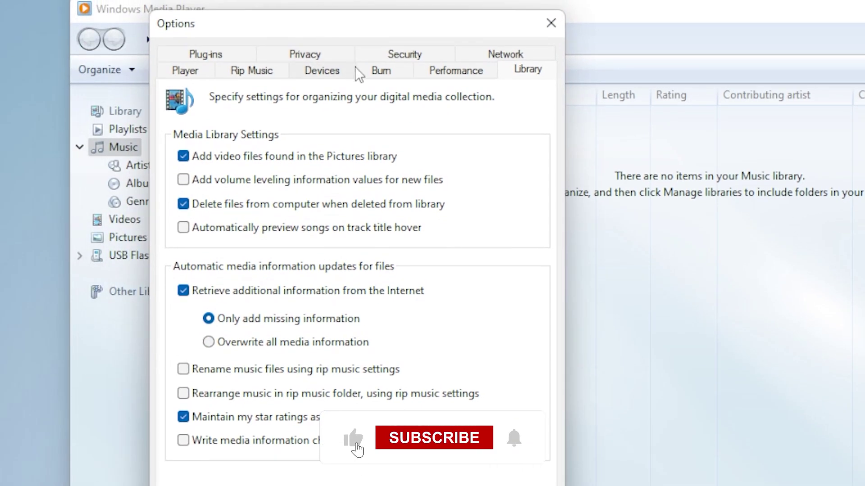
click(456, 70)
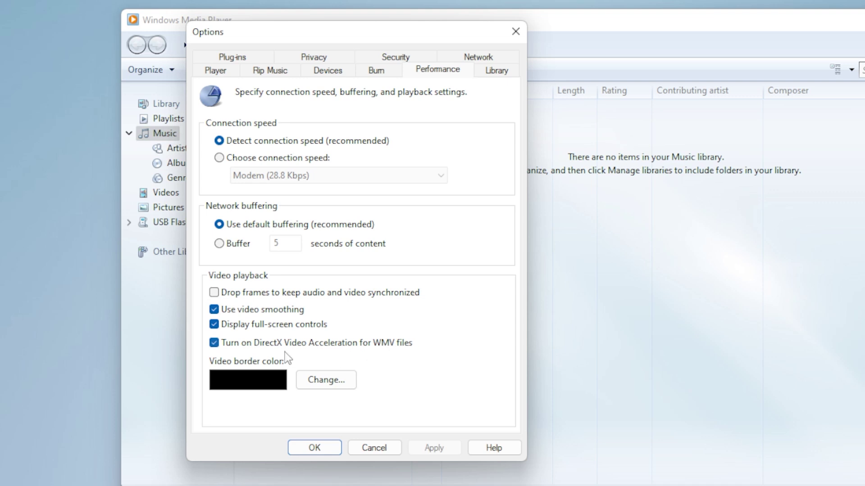
click(219, 344)
click(420, 449)
click(337, 449)
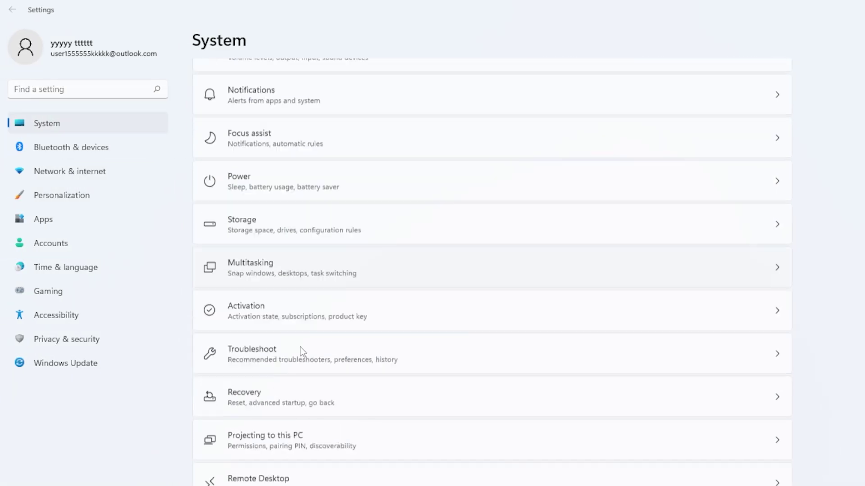
Run the Video Playback troubleshooter from the other troubleshooters in Windows Settings and close its window.
click(290, 311)
click(293, 243)
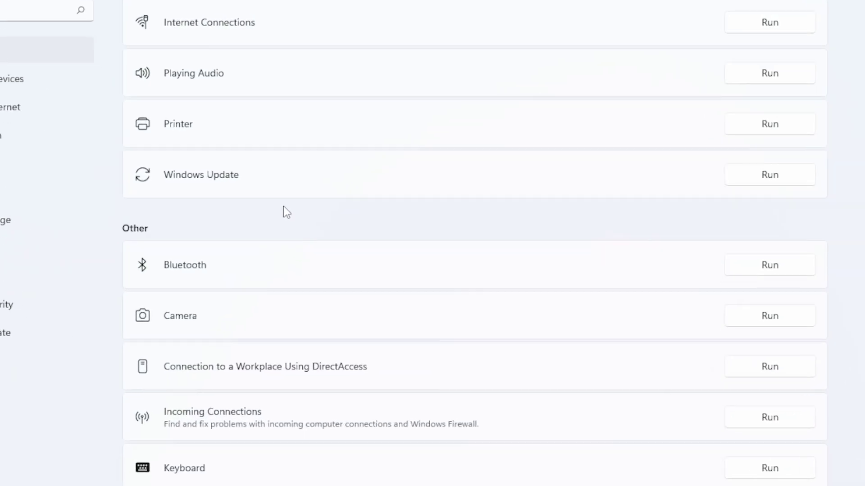
scroll(328, 258, down, 5)
scroll(216, 135, down, 6)
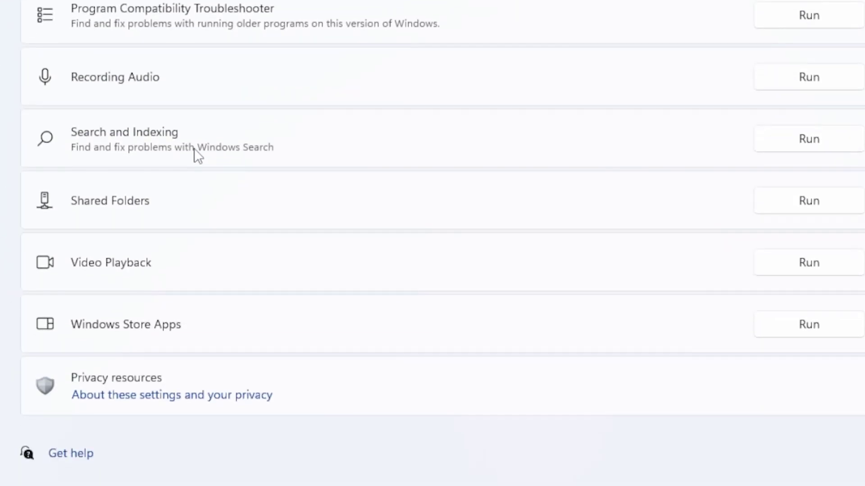
click(833, 270)
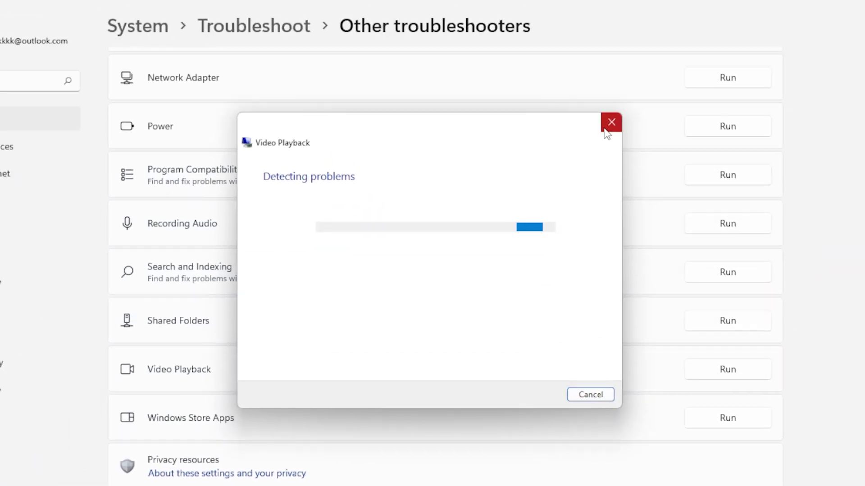
click(610, 123)
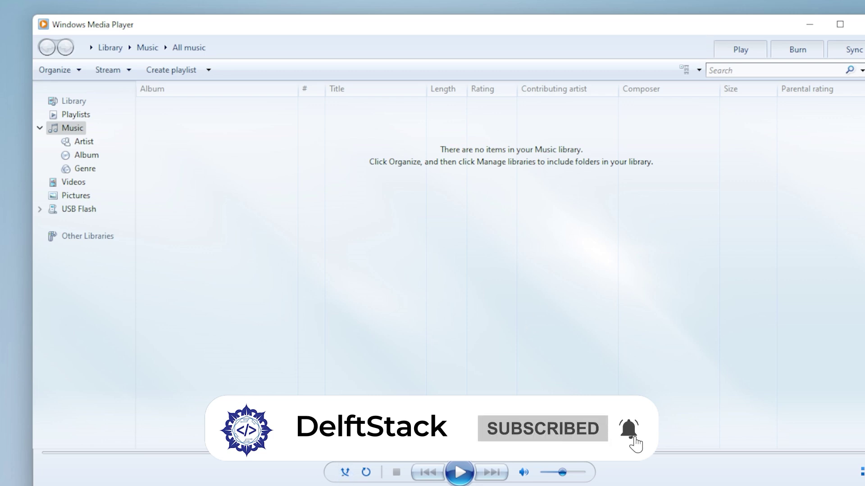
In Device Manager, search automatically for an updated driver for the NVIDIA GeForce GTX 1650 SUPER display adapter and close the windows.
key(super+x)
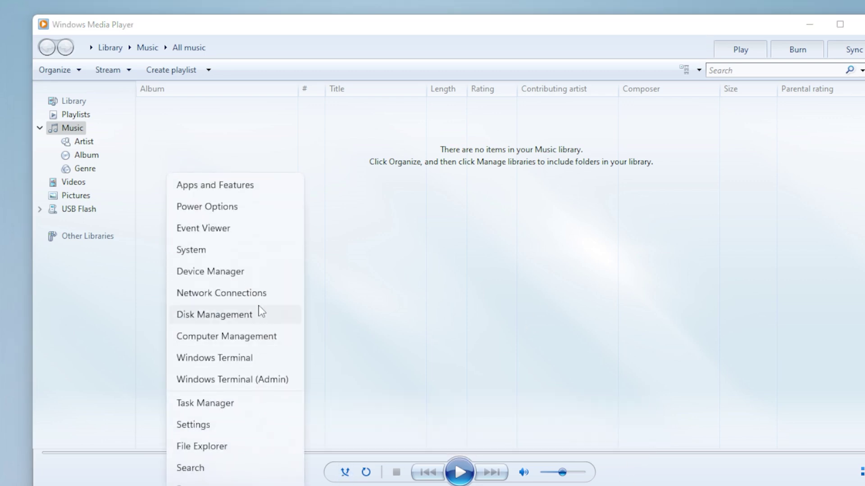
click(254, 274)
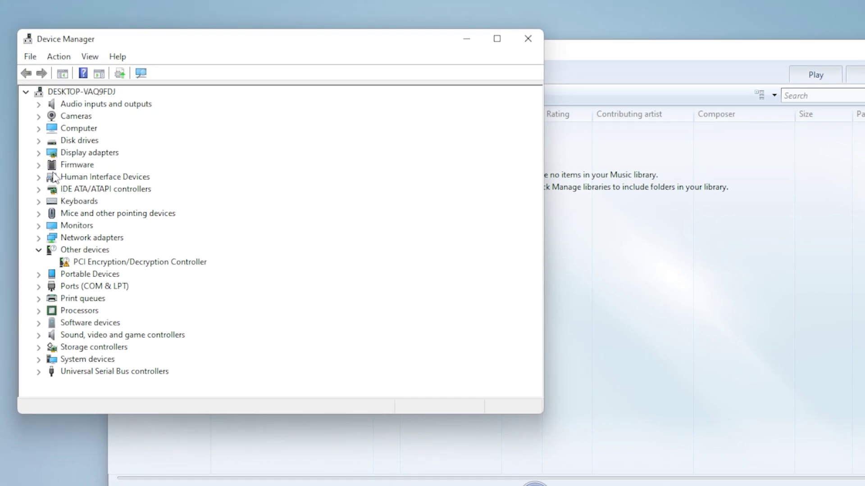
click(38, 153)
click(135, 164)
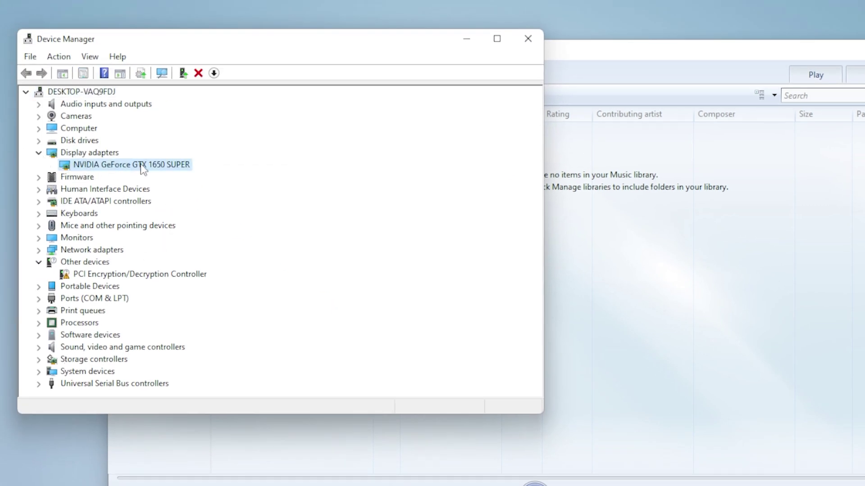
right_click(141, 165)
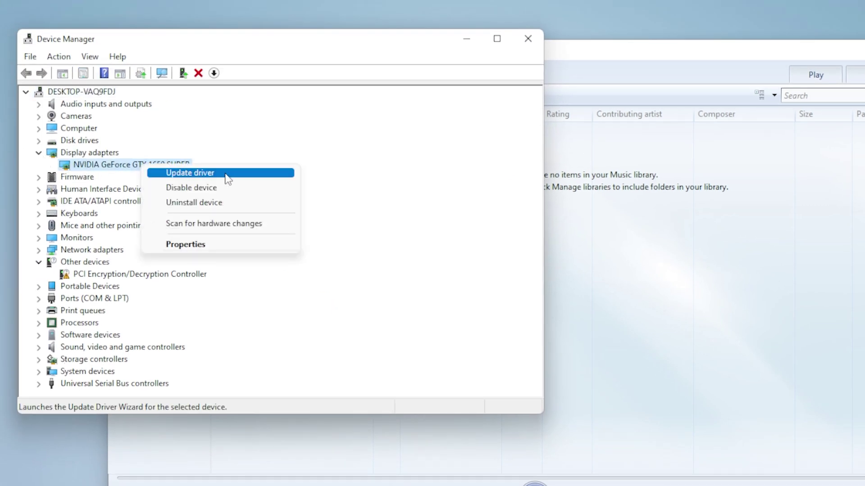
click(211, 174)
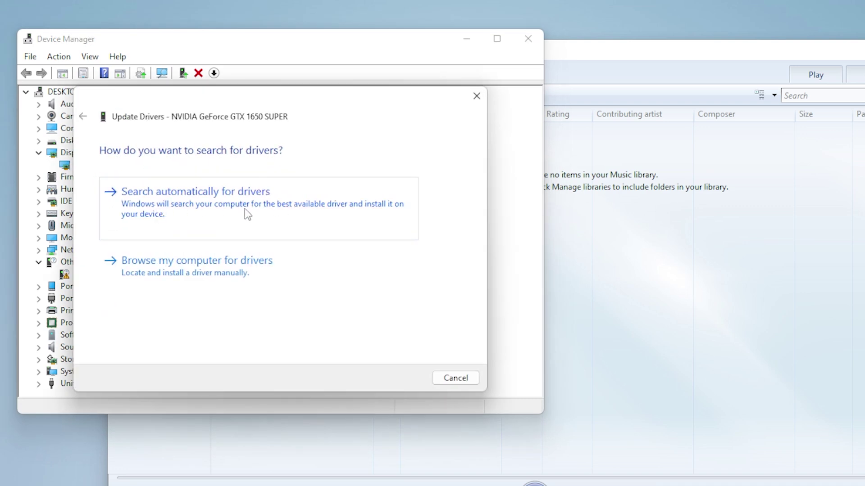
click(285, 214)
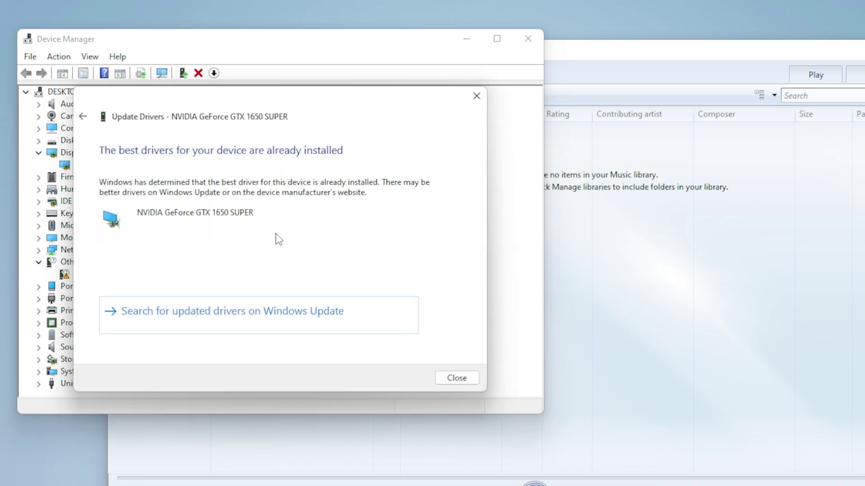
click(456, 378)
click(527, 39)
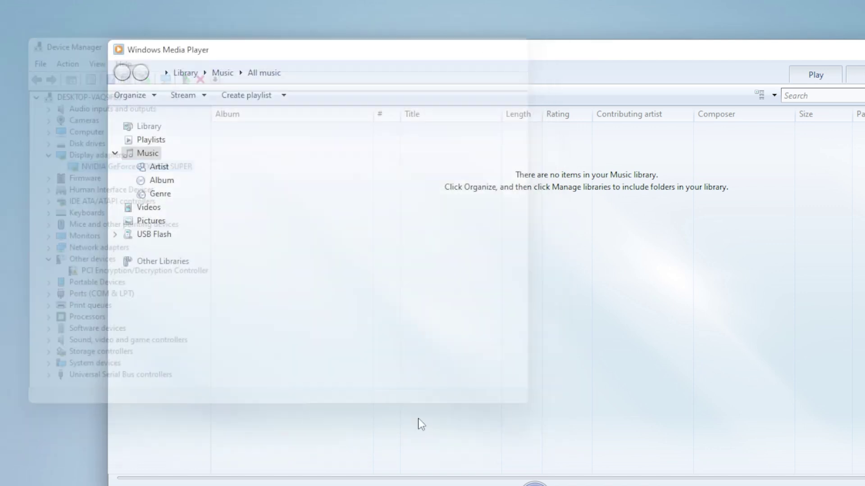
Switch to Microsoft Edge, search for intel and view Intel's Download Drivers & Software page.
key(super)
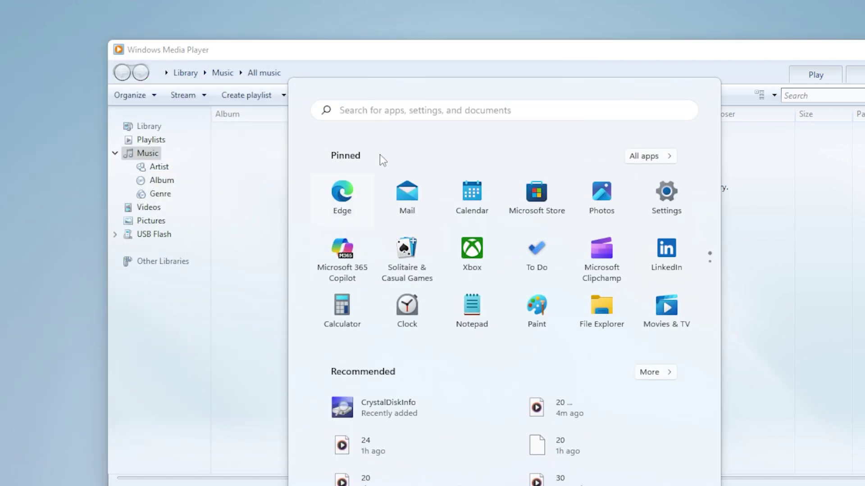
click(371, 183)
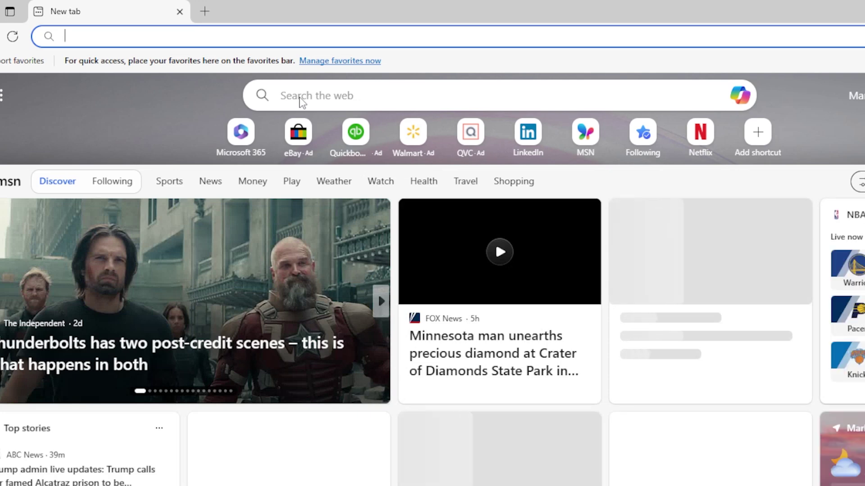
text(int)
key(Return)
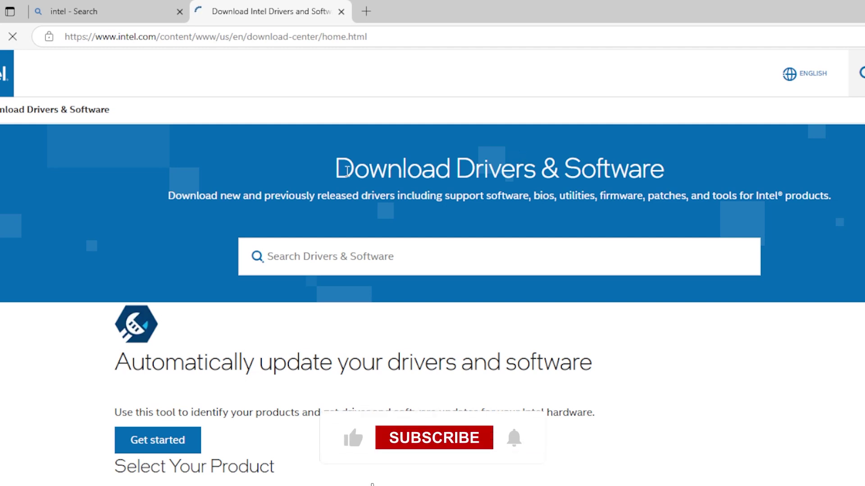
drag(328, 168, 732, 190)
click(672, 155)
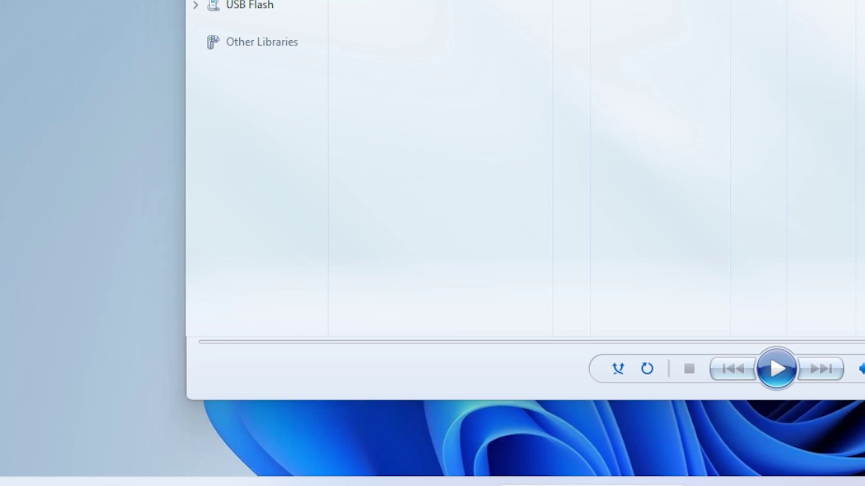
Open the %temp% folder through Run, delete all the items in it and cancel the request for administrator permission.
key(super+r)
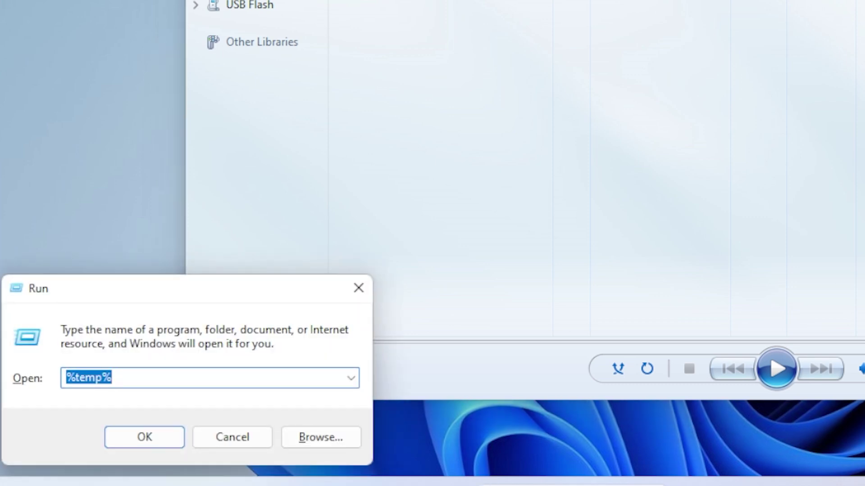
key(Return)
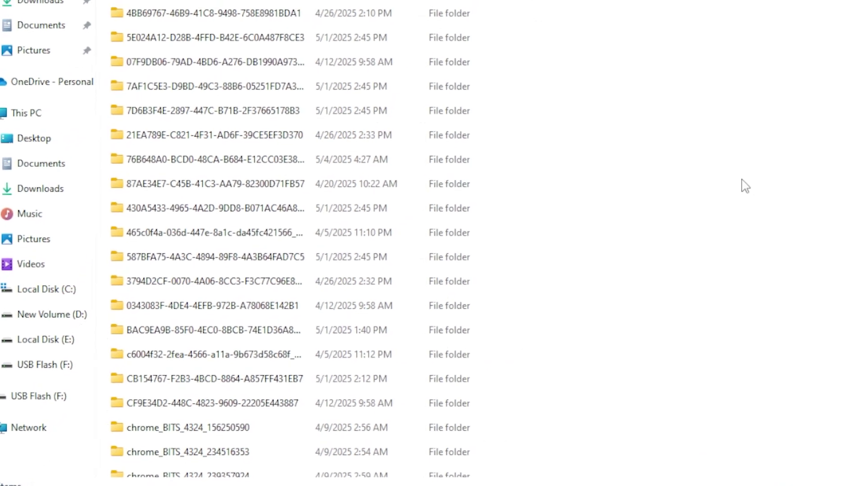
key(ctrl+a)
right_click(427, 121)
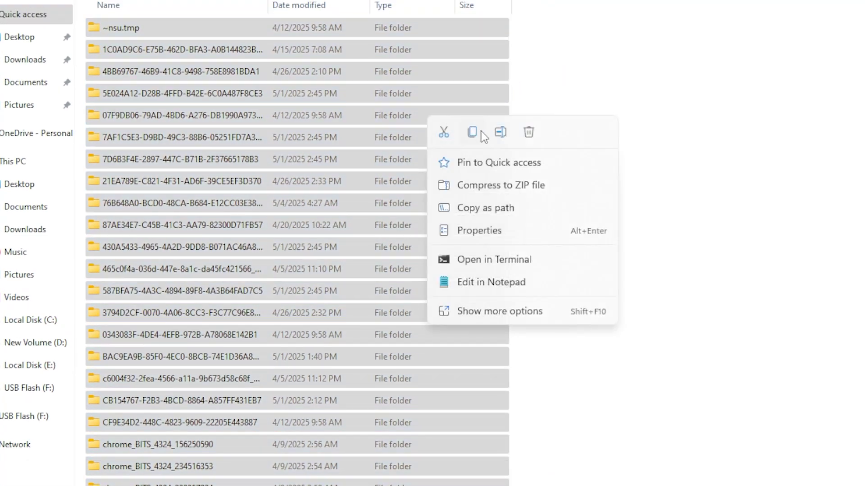
click(530, 133)
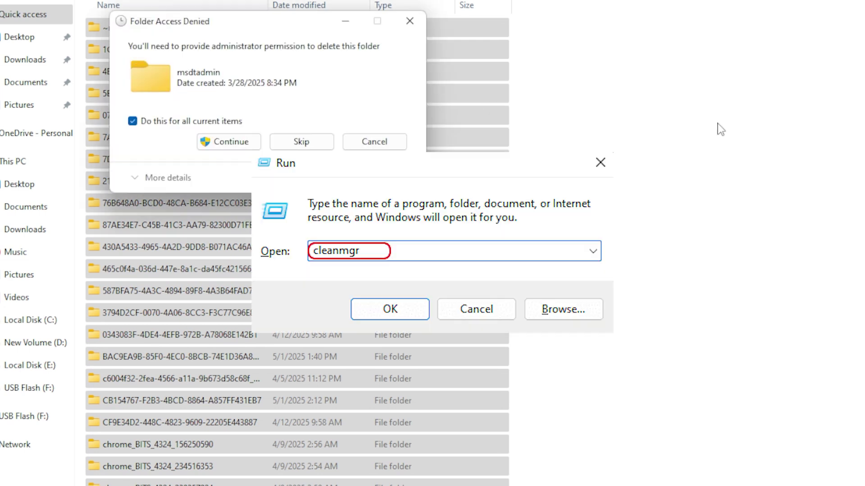
click(375, 142)
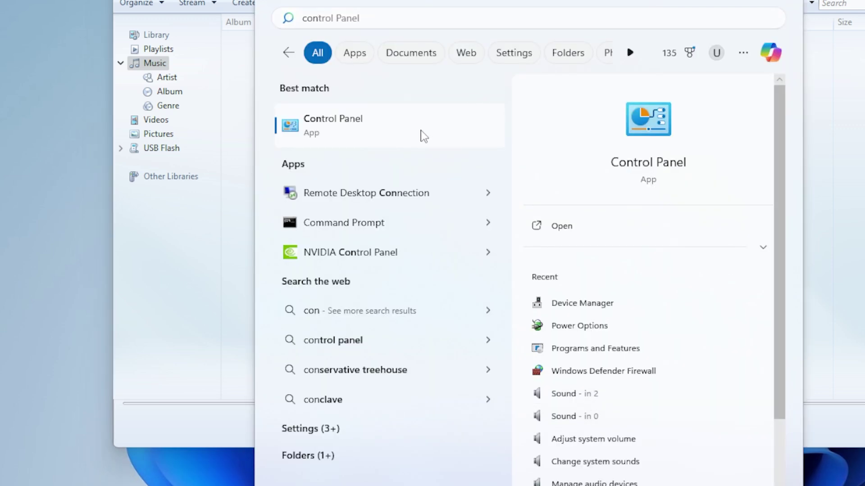
From Control Panel's Programs and Features, locate Windows Media Player under Media Features in Windows Features and close the dialog without changes.
click(423, 136)
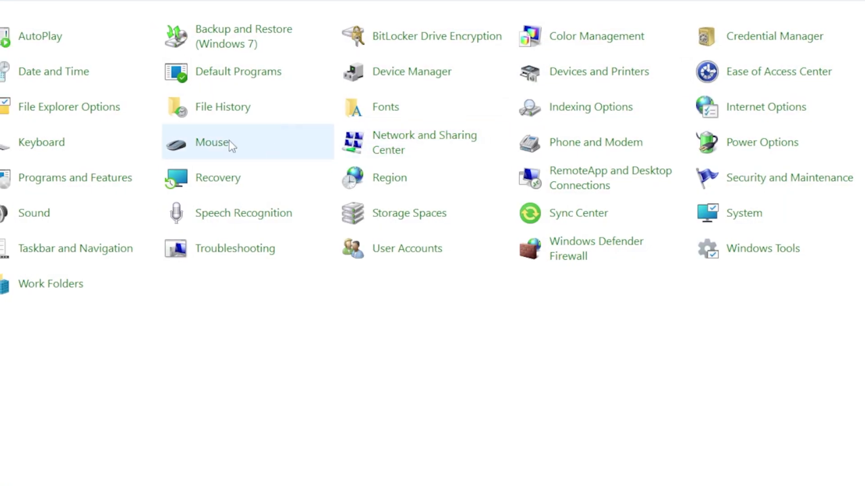
click(128, 178)
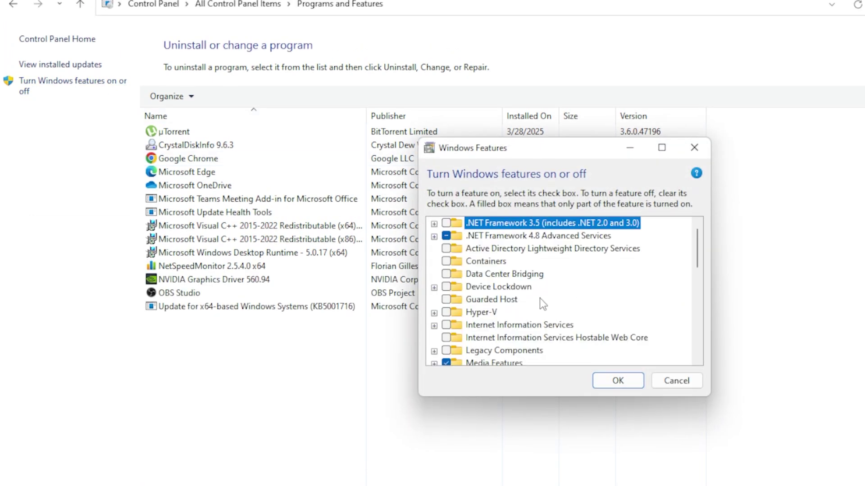
scroll(566, 291, down, 2)
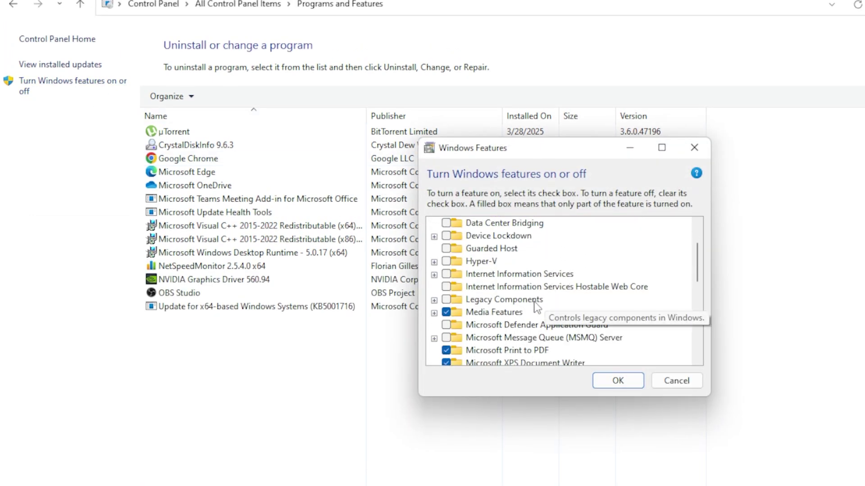
click(434, 312)
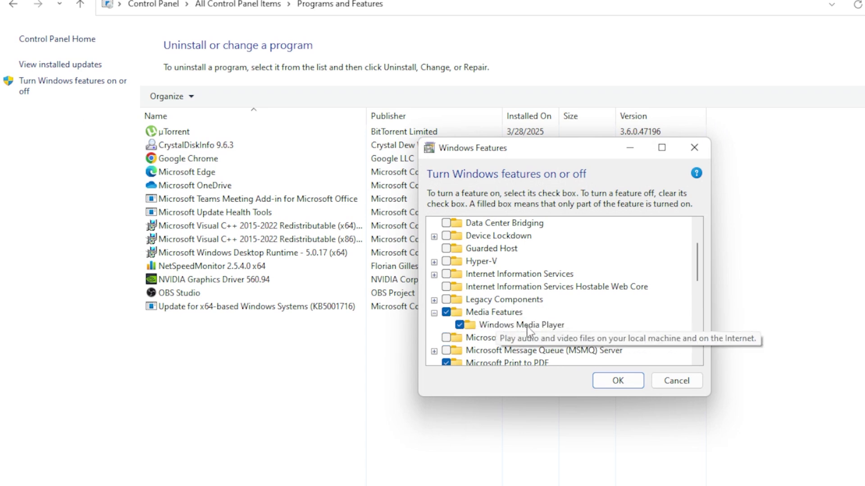
click(528, 328)
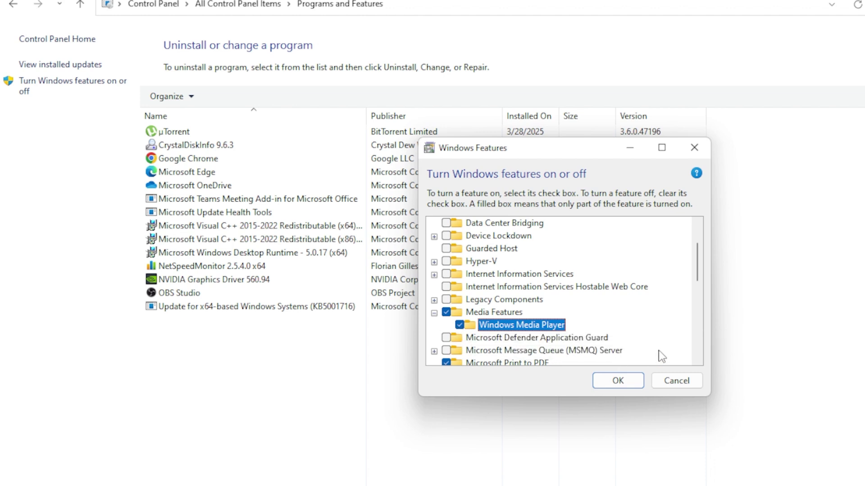
click(676, 381)
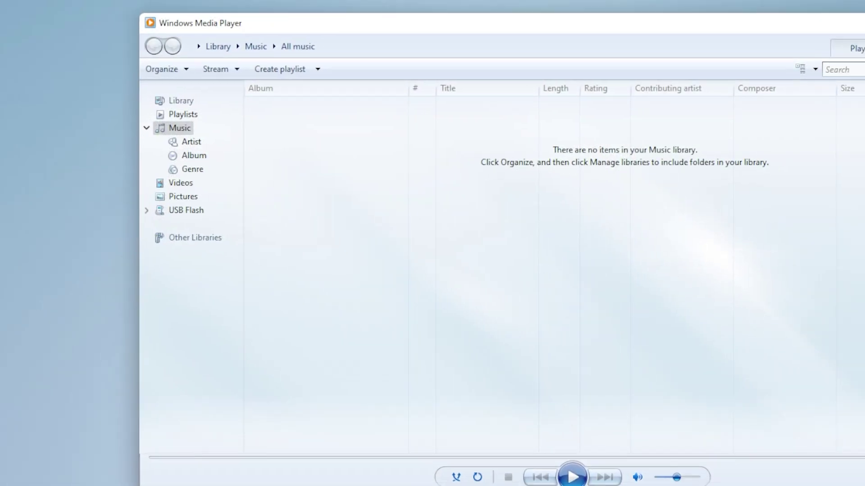
Switch to Microsoft Edge, search the web for vlc media player and look over the results.
key(super)
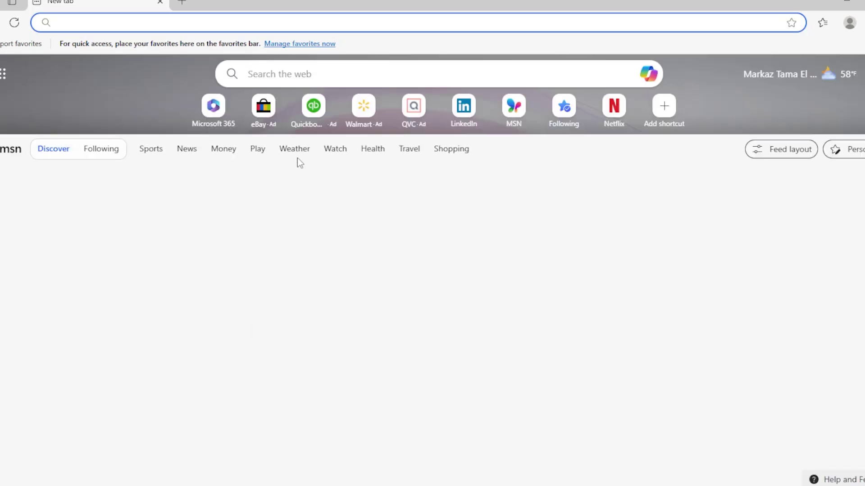
text(vlc medi)
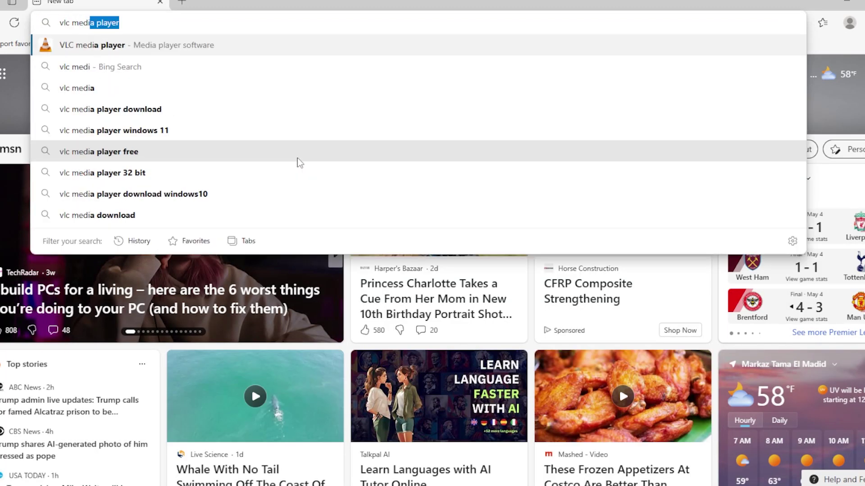
key(Return)
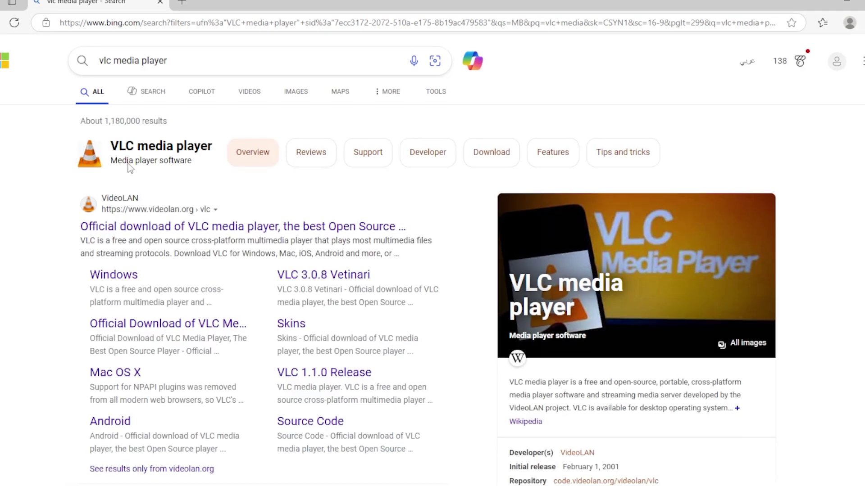
scroll(93, 159, down, 1)
scroll(25, 196, up, 1)
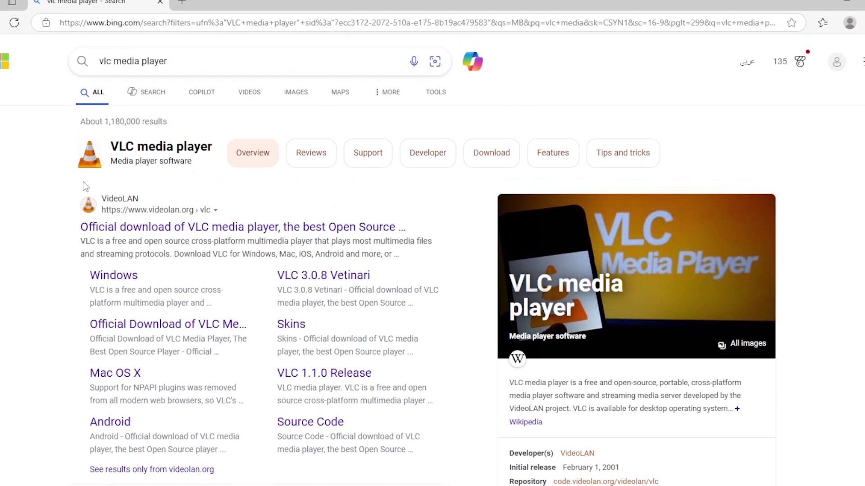